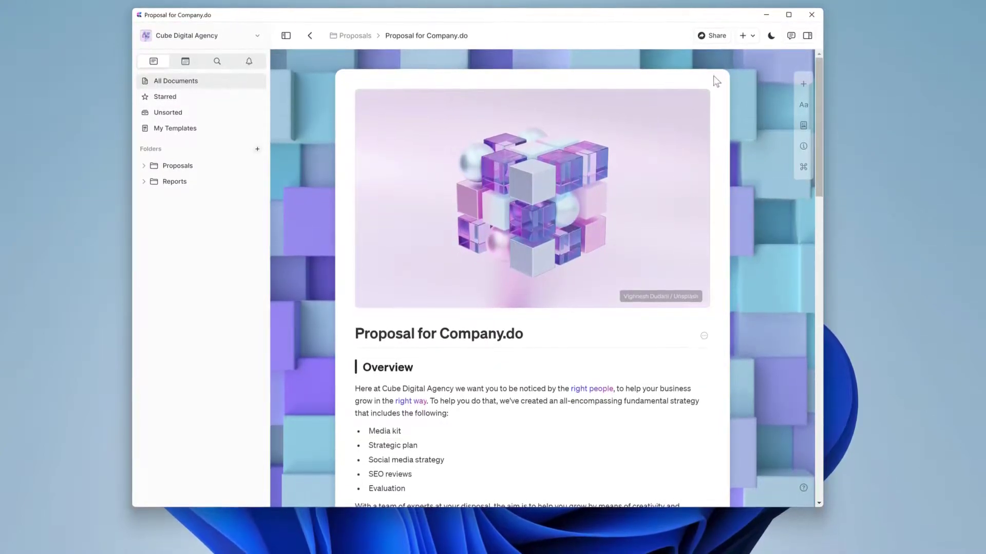
- Create a secret Share to Web link for the Proposal for Company.do document, copying it to the clipboard
mouse_move(698, 298)
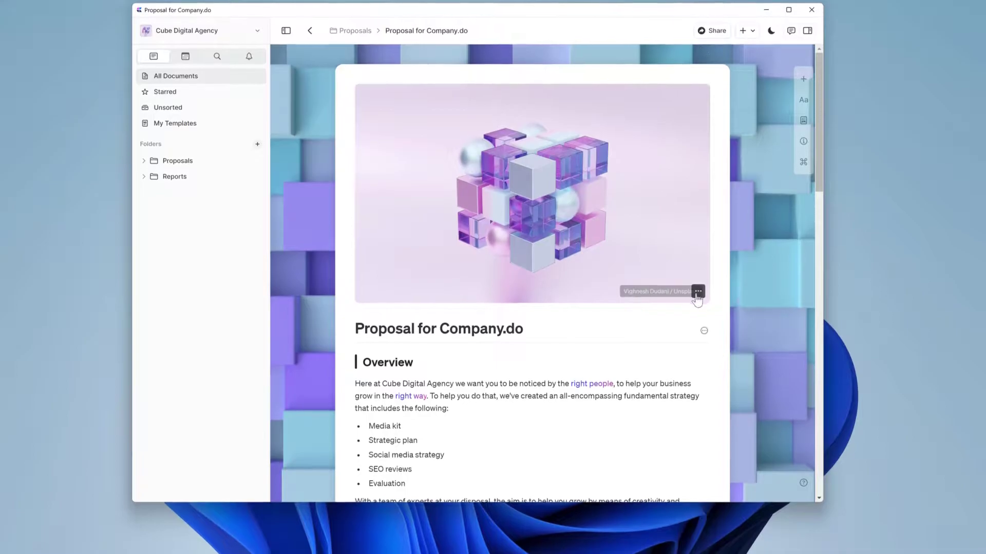
scroll(711, 269, "down", 8)
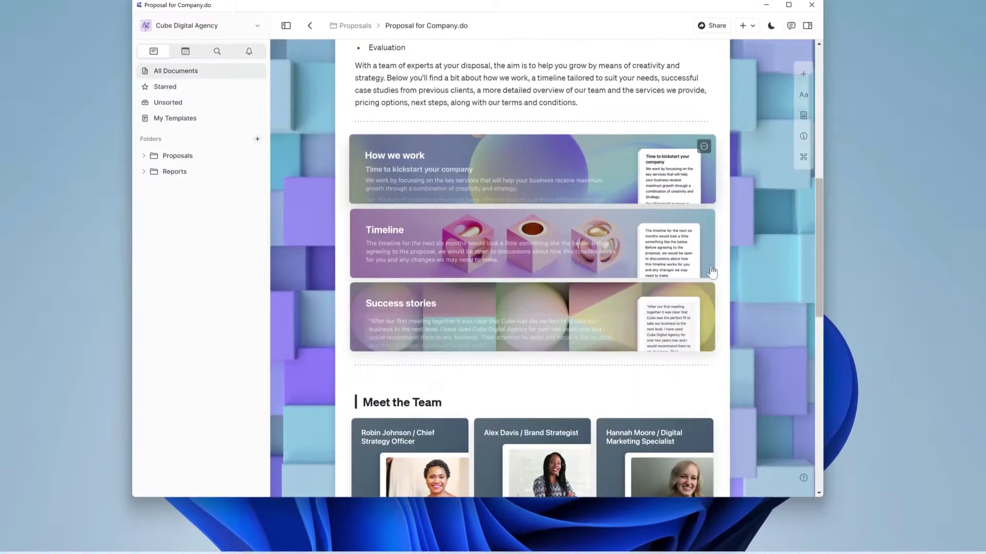
scroll(712, 271, "down", 4)
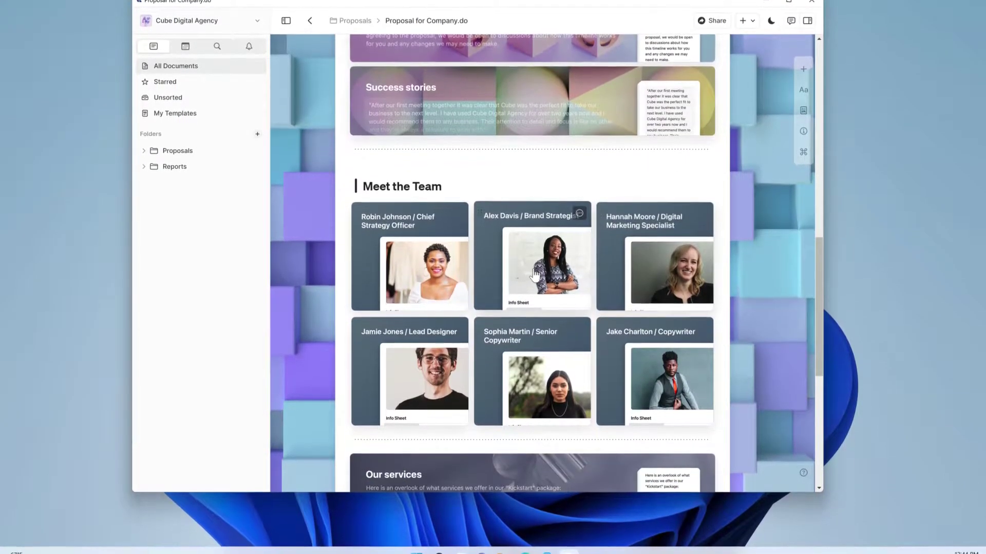
scroll(434, 328, "down", 5)
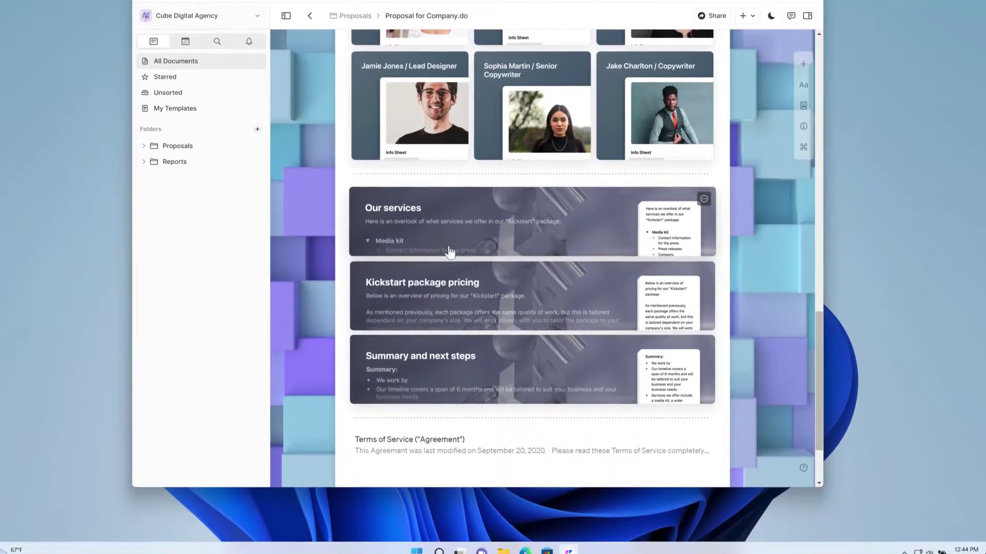
scroll(714, 61, "up", 20)
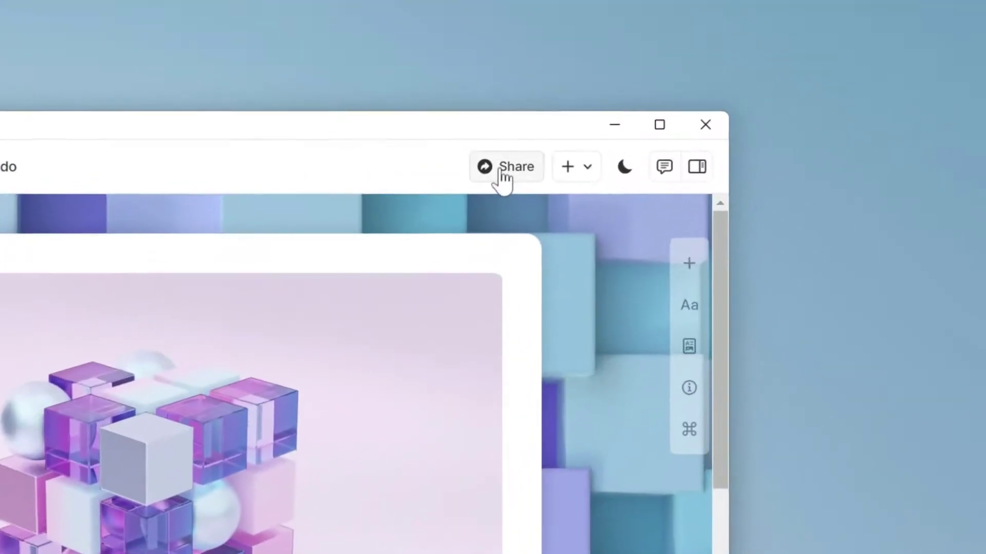
left_click(502, 172)
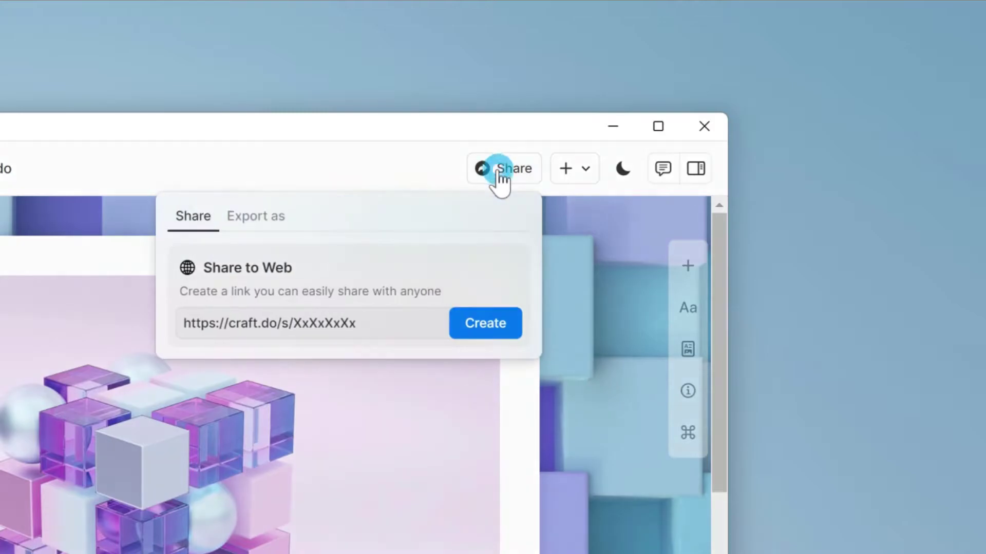
left_click(483, 334)
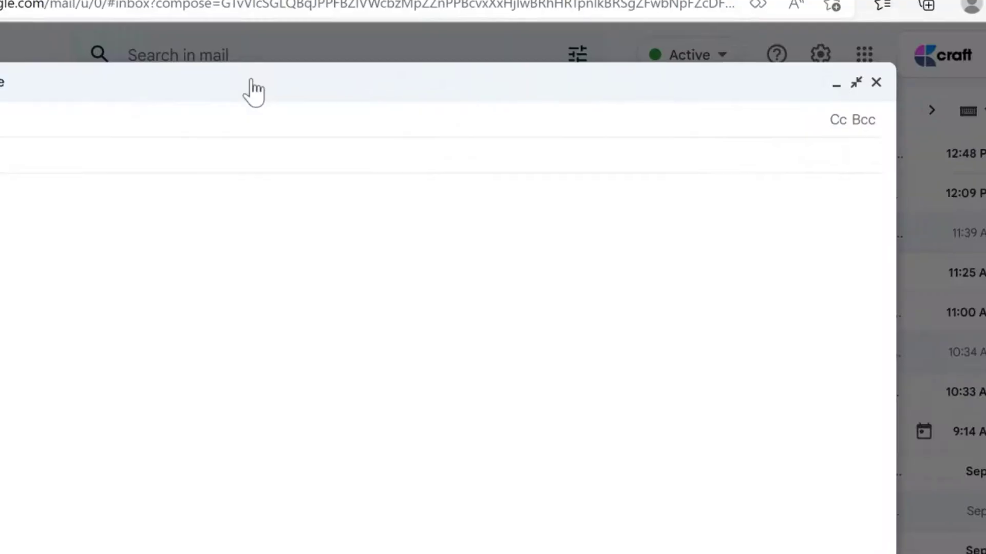
- Address the email to the client's e-mail address with the subject 'Proposal for Company.do'
left_click(341, 132)
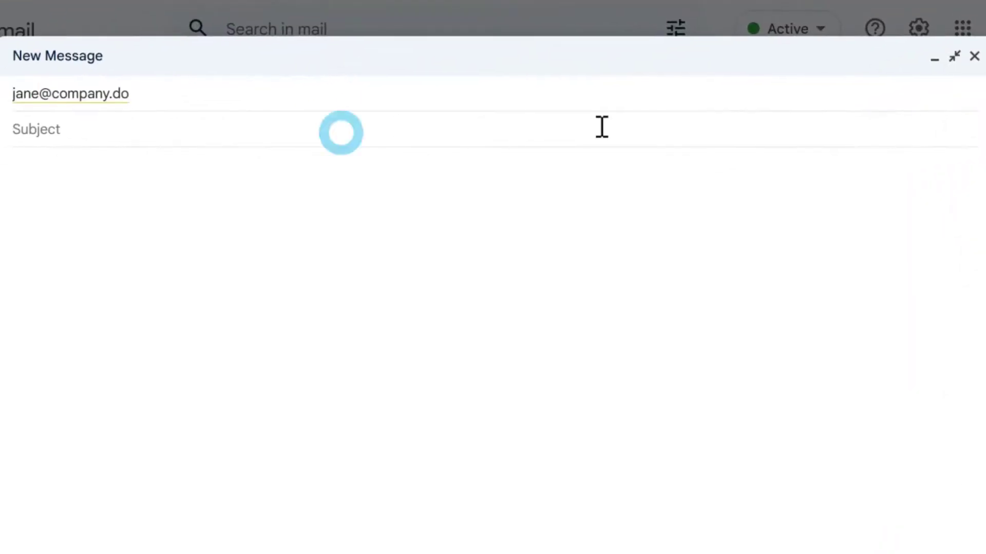
type("Proposal for Company.do")
- Write a greeting and short note, paste the proposal's craft.do link, and sign off 'Regards,' with the sender's name
left_click(471, 225)
type("Hi Jane,")
key("Return")
type("really enjoyed our chat earlier this week. I'd like to send over our proposal for you to see. Please let me know if there's anything that my team or I can clear up for you.")
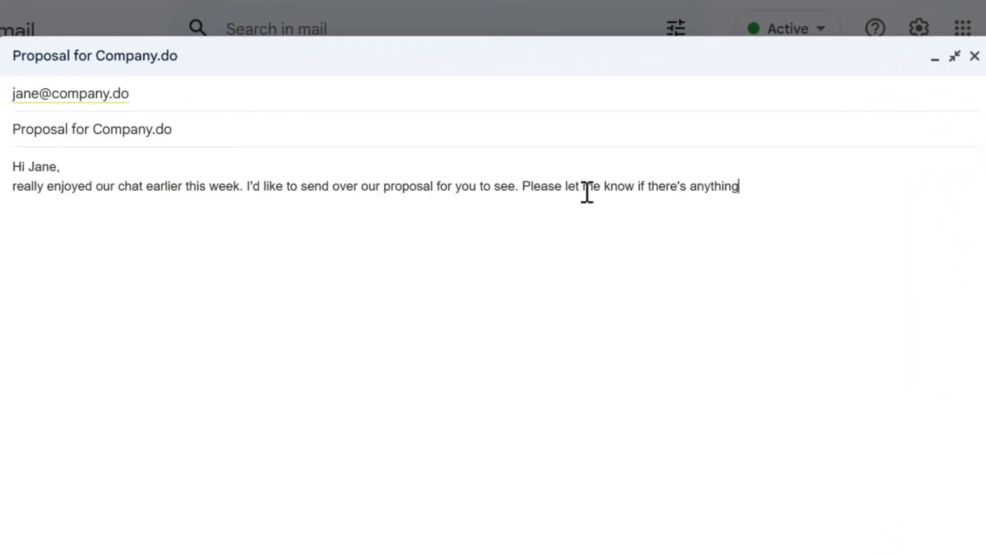
key("Return")
key("Return")
key("Return")
key("Return")
type("Regards,")
key("Return")
type("Sarah")
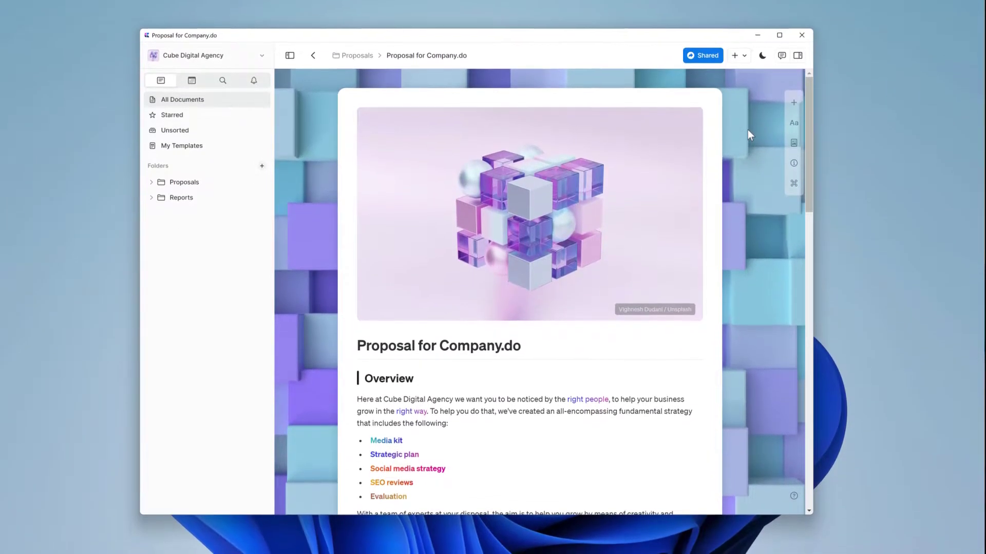
- Save a password on the proposal's shared link, then enter the link password in the browser
left_click(703, 47)
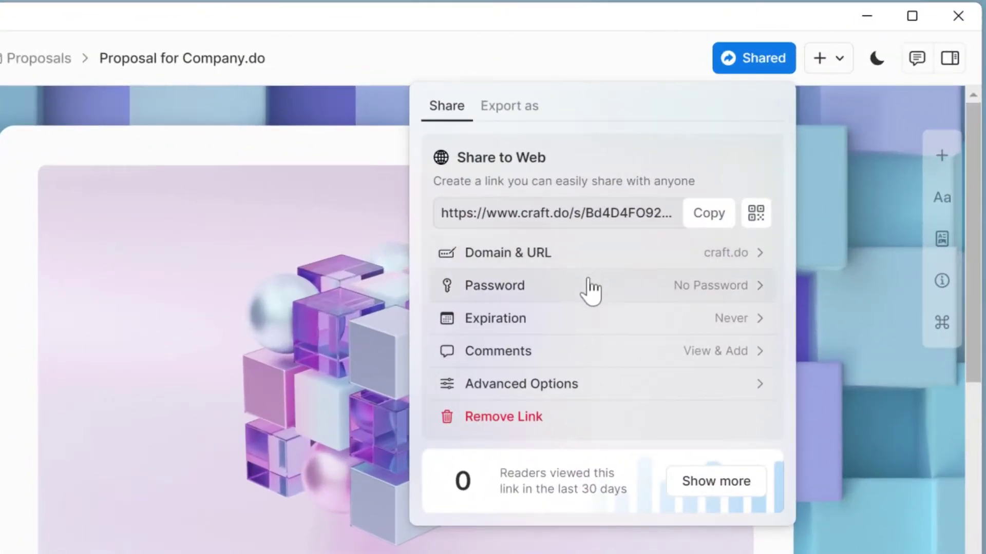
left_click(590, 290)
left_click(675, 194)
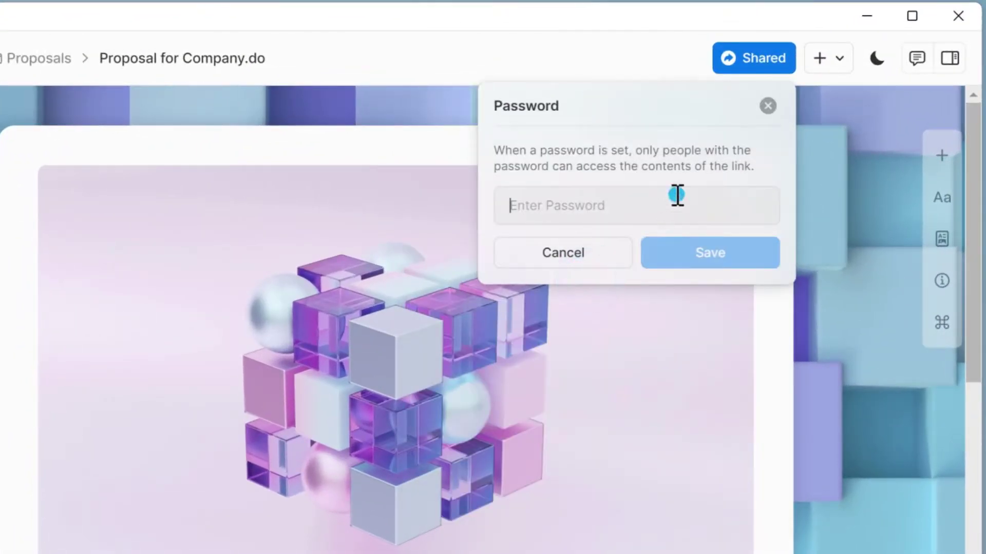
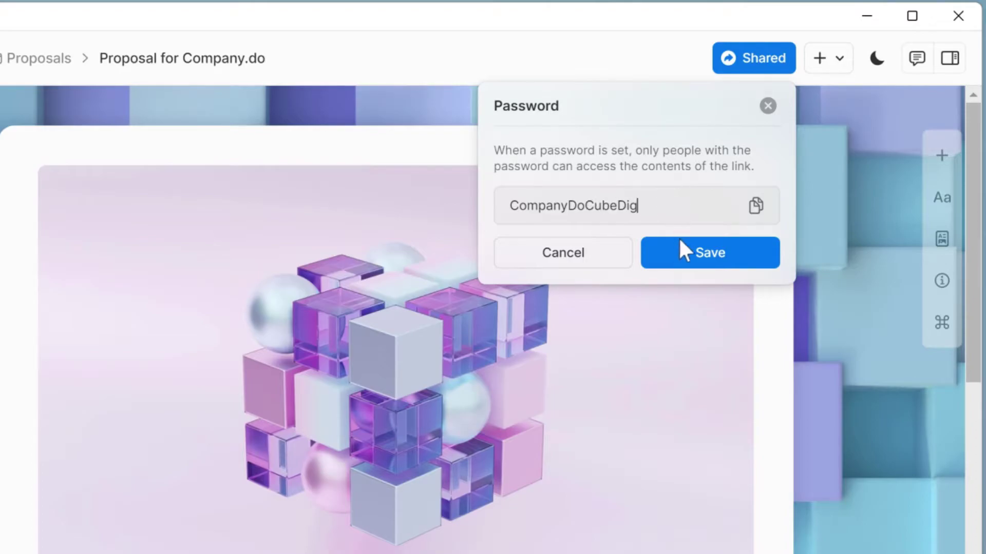
left_click(686, 254)
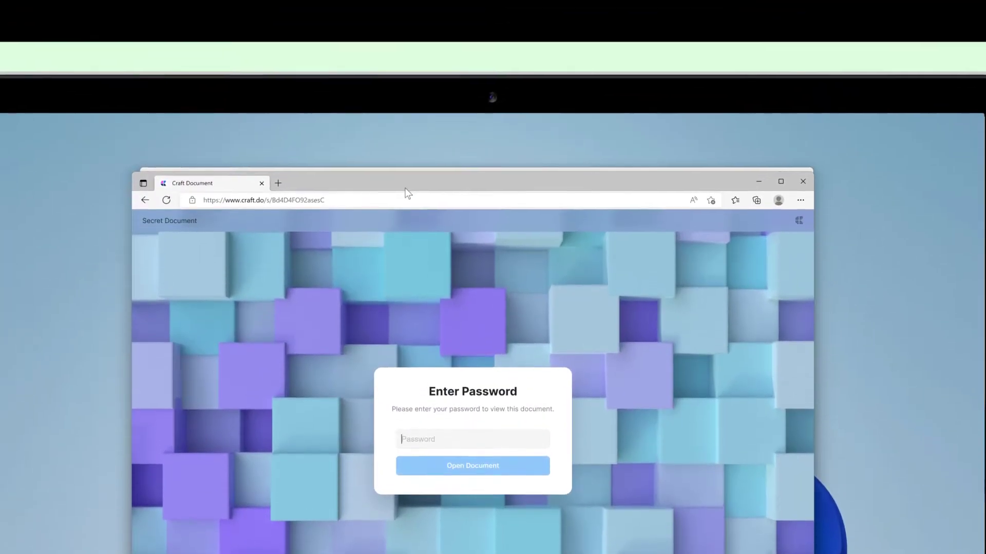
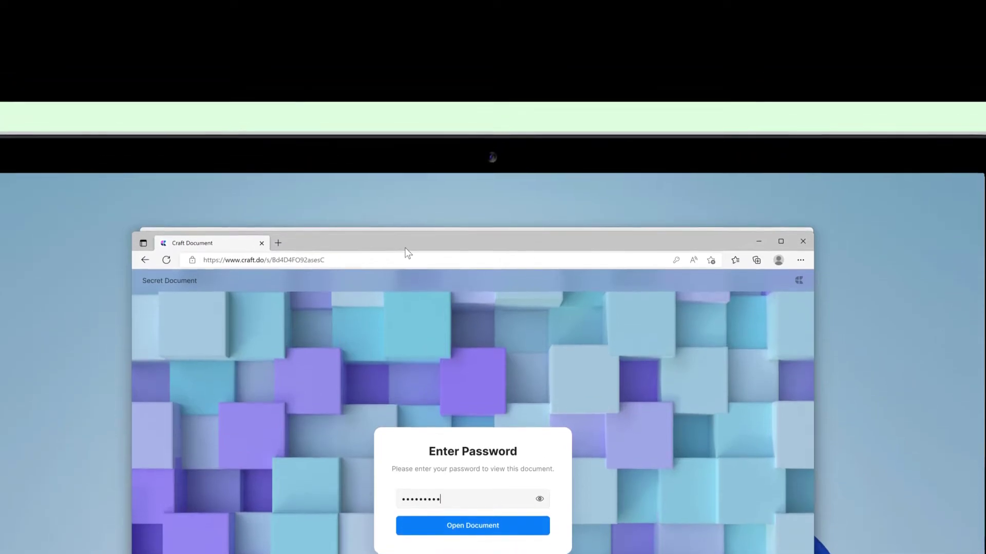
key("Return")
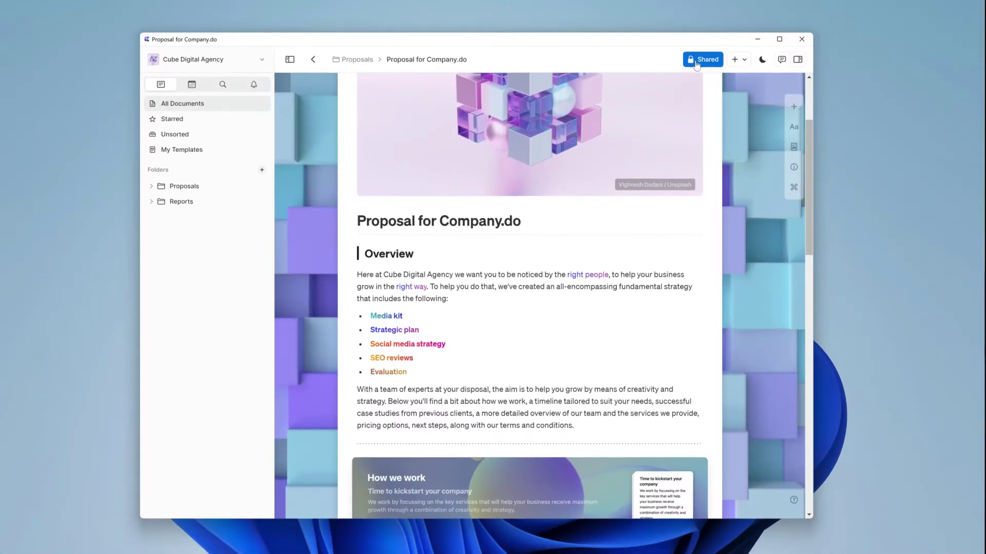
- Set the secret link's expiration date to September 14, 2022
left_click(706, 60)
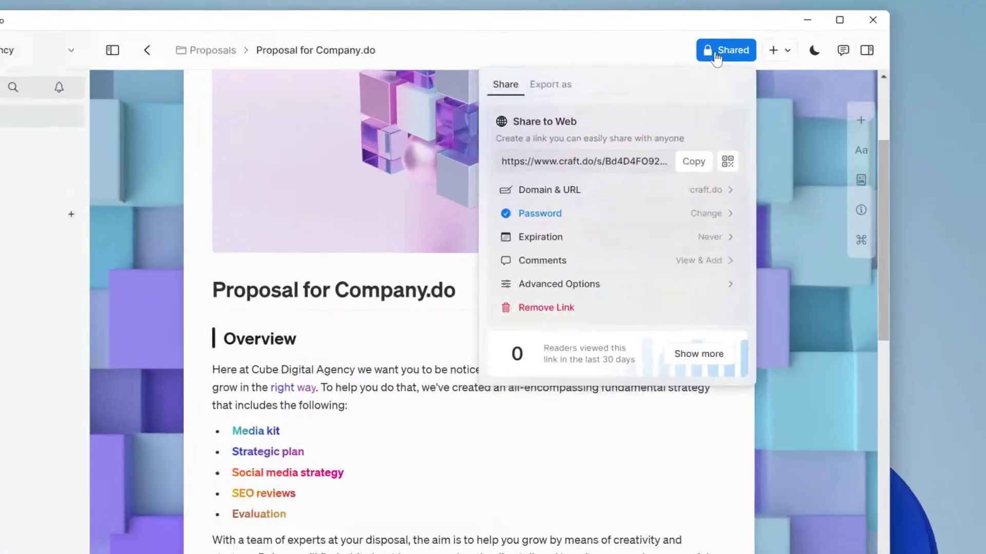
left_click(689, 232)
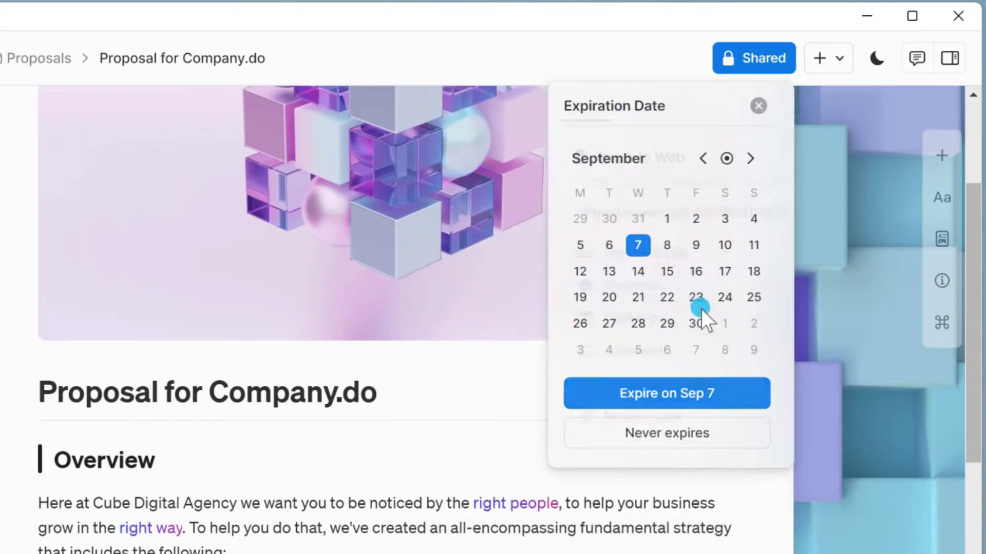
left_click(647, 274)
left_click(735, 384)
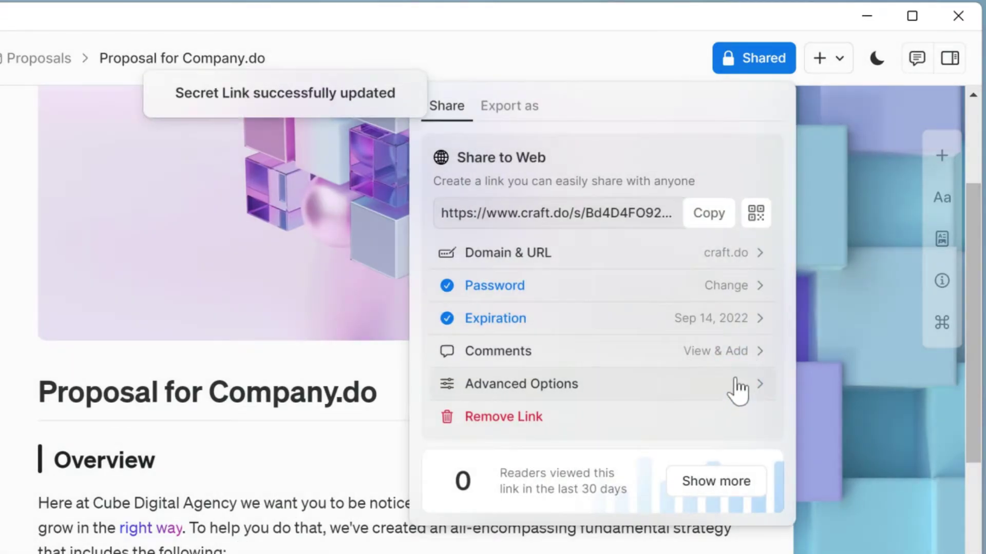
left_click(731, 344)
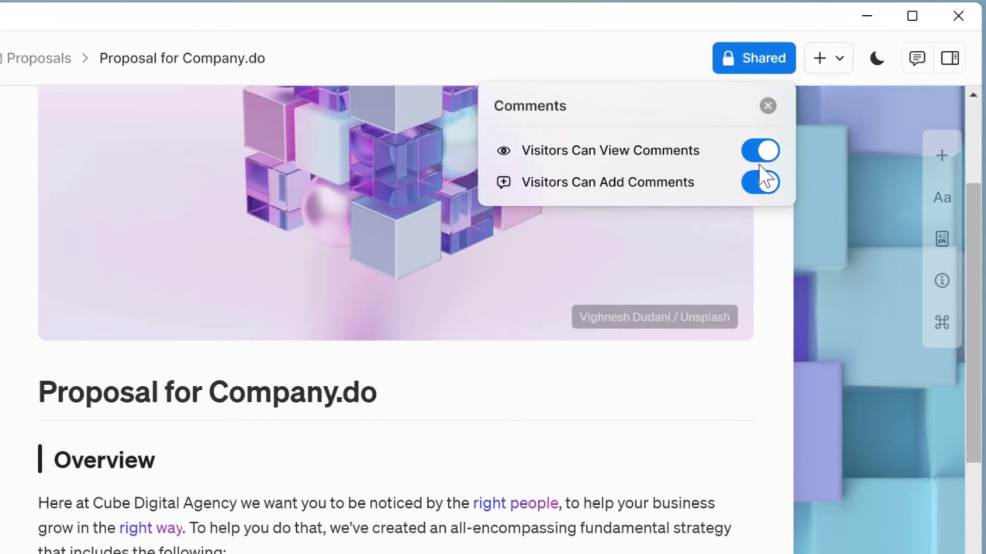
left_click(761, 153)
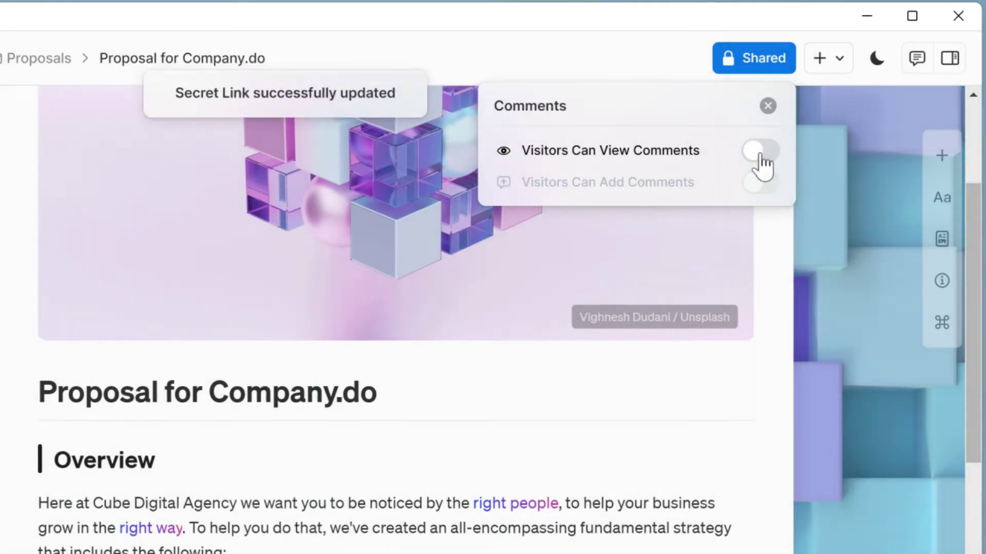
left_click(761, 153)
left_click(757, 185)
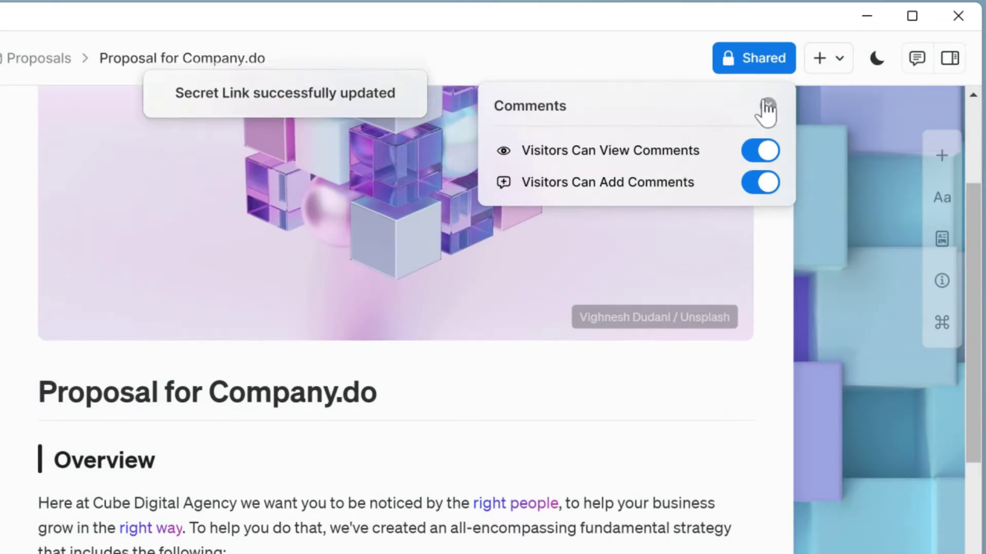
left_click(767, 107)
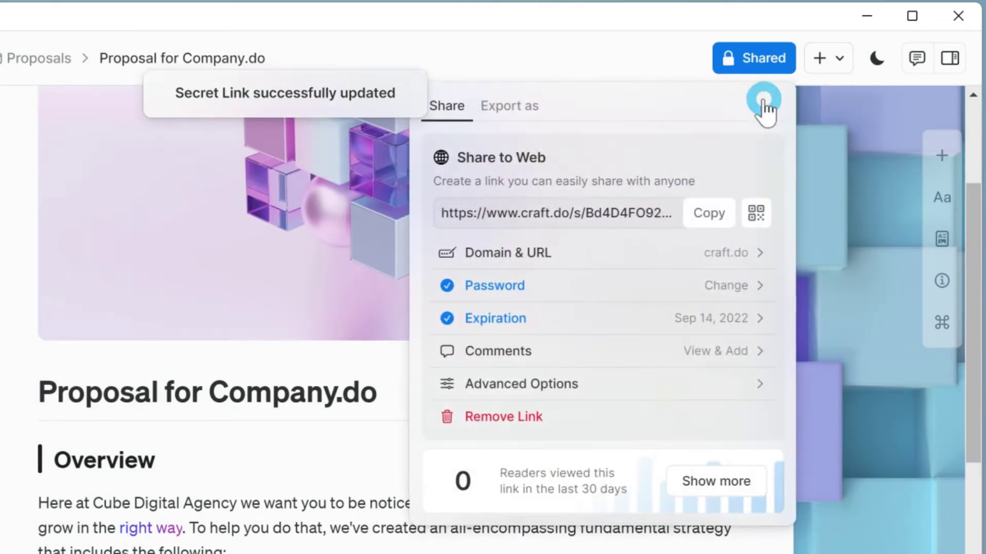
- In Advanced Options, toggle Visitors Can Duplicate, Follow Block Links and Search Engine Indexing on, then back off
left_click(715, 386)
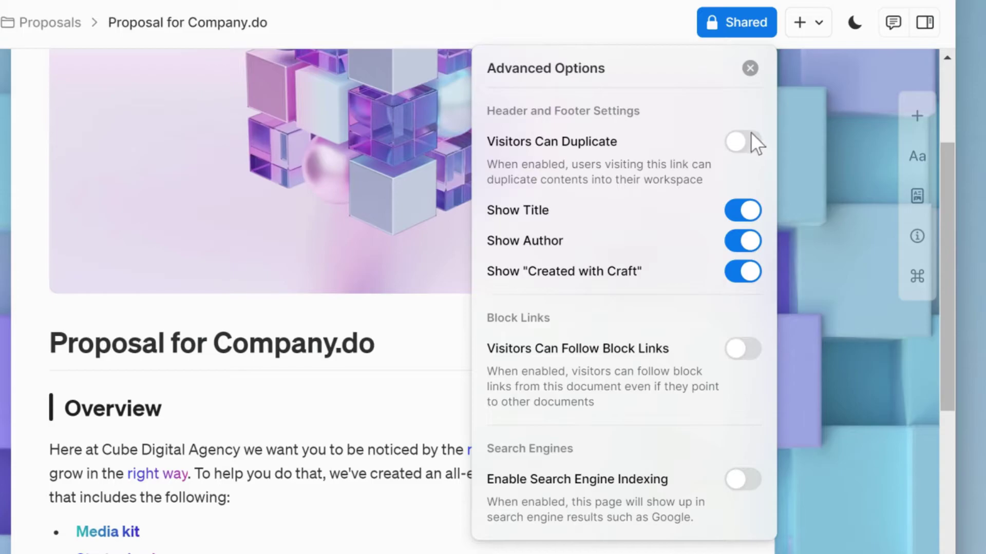
left_click(750, 135)
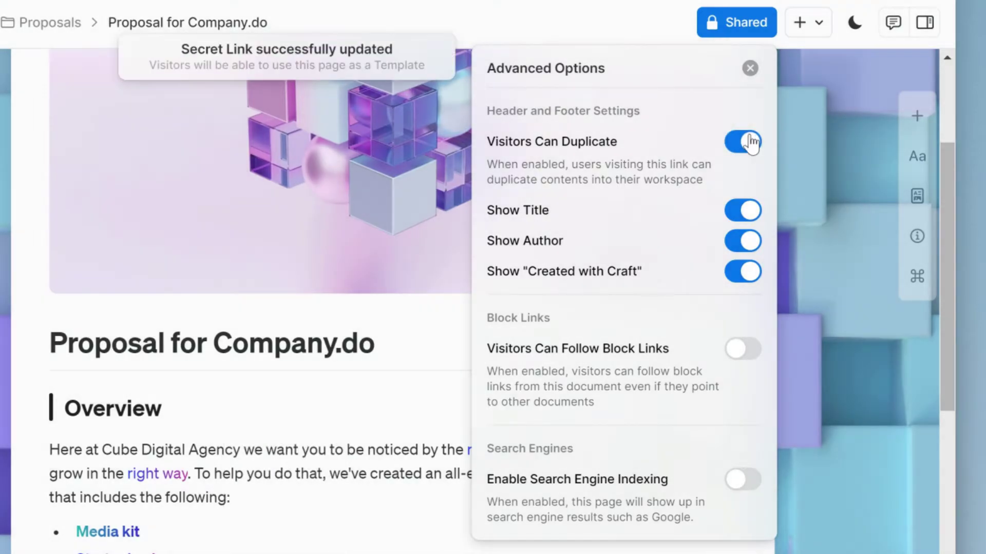
left_click(750, 142)
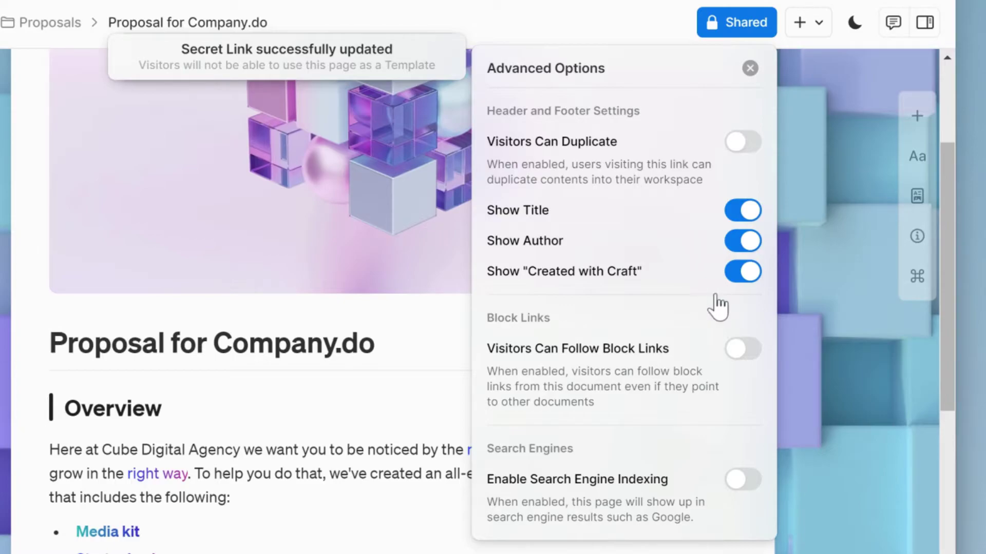
left_click(734, 356)
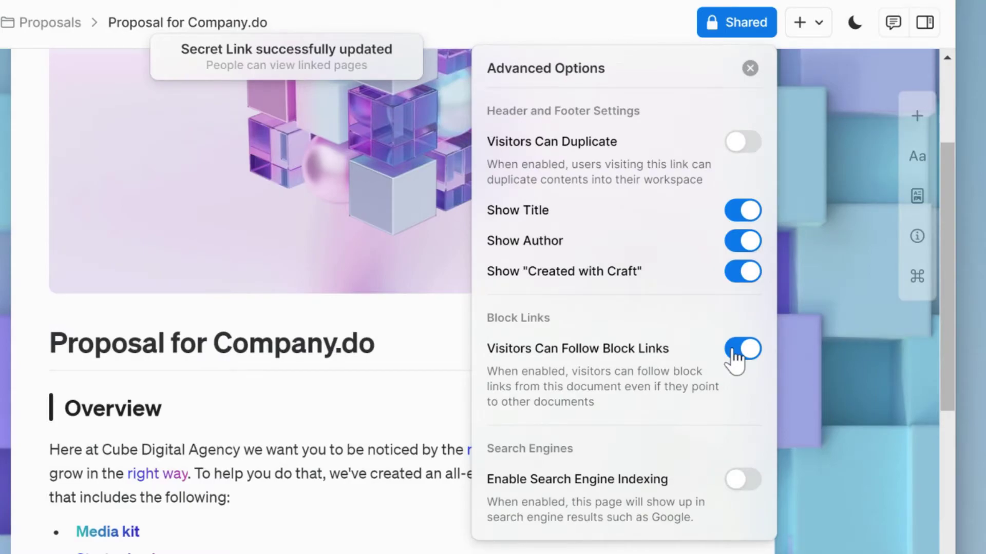
left_click(734, 355)
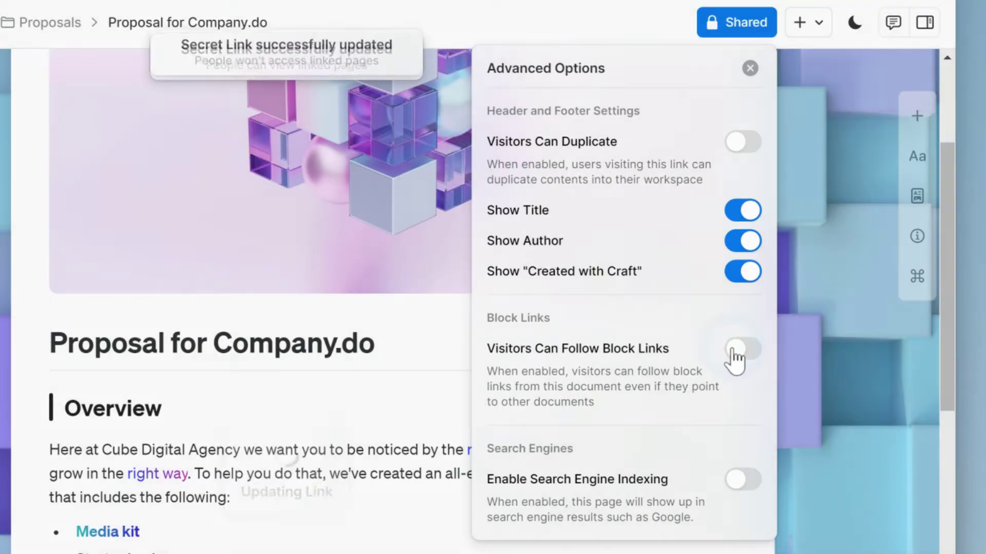
left_click(745, 482)
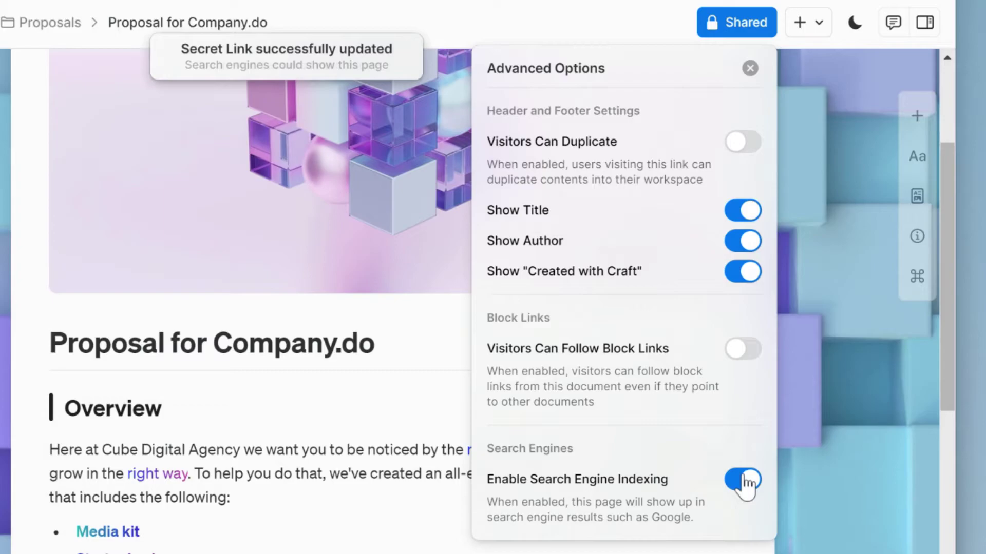
left_click(745, 481)
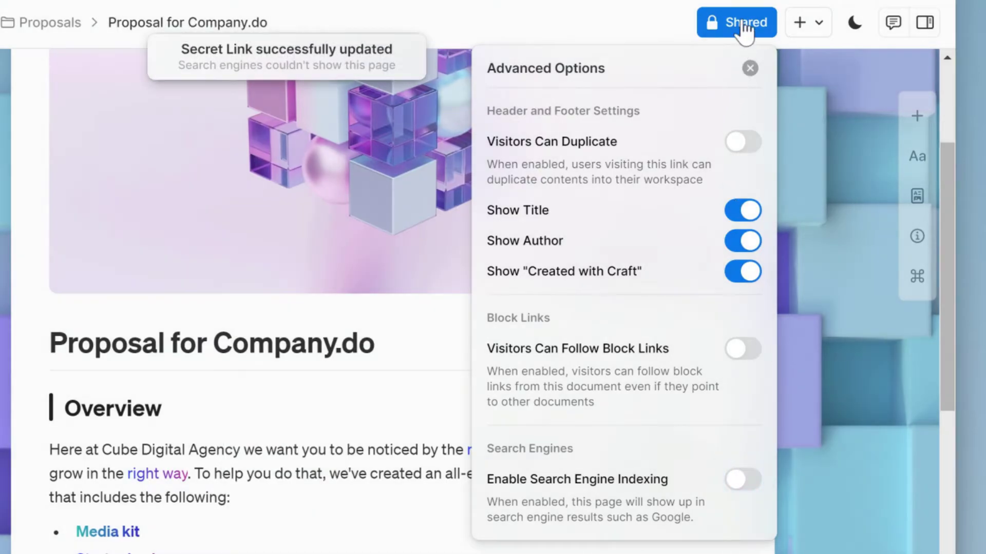
- Go back to the main Share panel, which shows 2 readers in the last 30 days
left_click(744, 26)
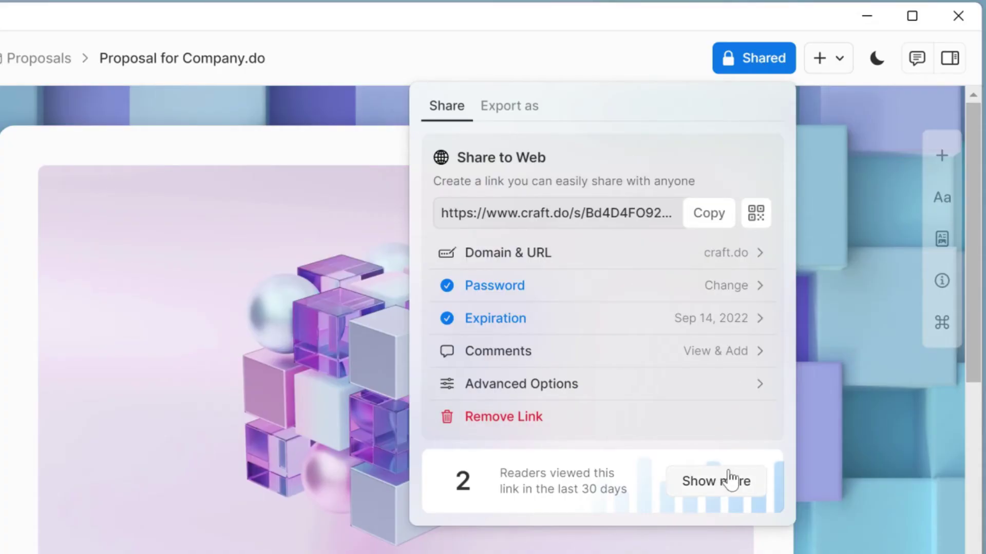
left_click(731, 480)
mouse_move(702, 207)
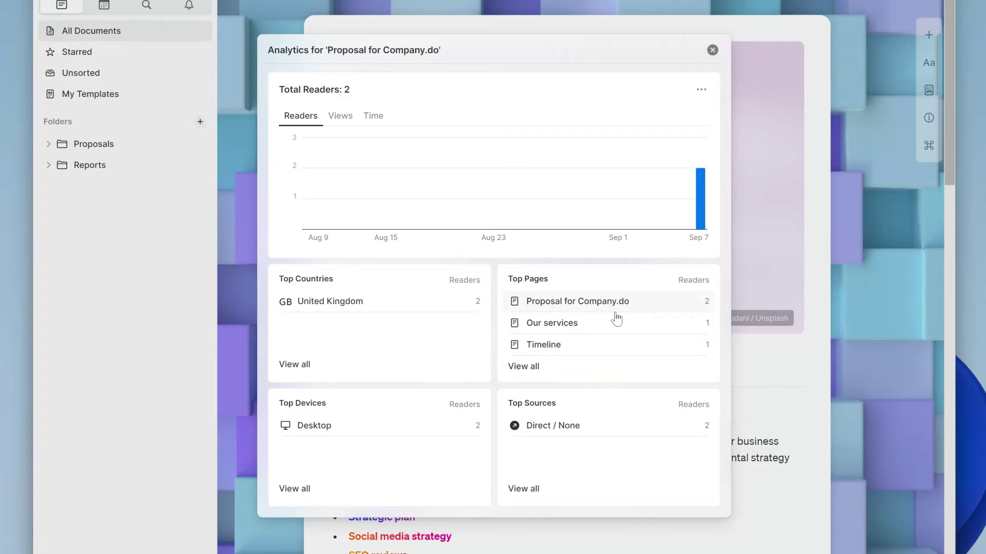
left_click(527, 366)
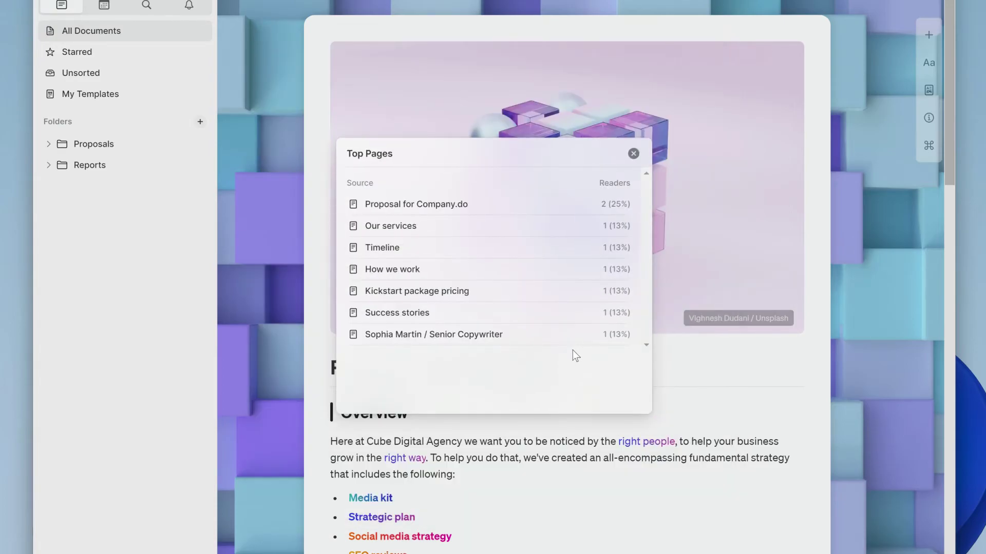
left_click(635, 156)
mouse_move(675, 177)
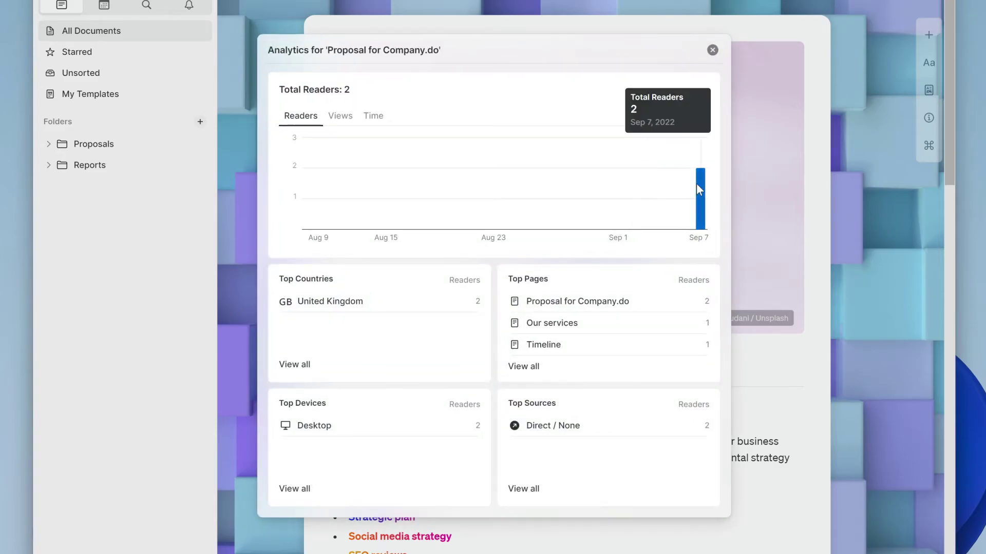
left_click(712, 49)
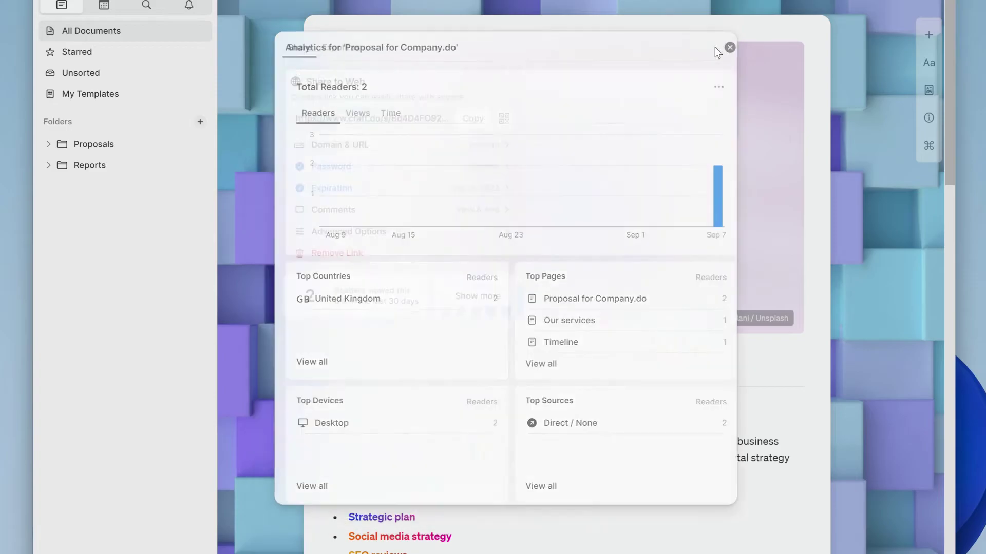